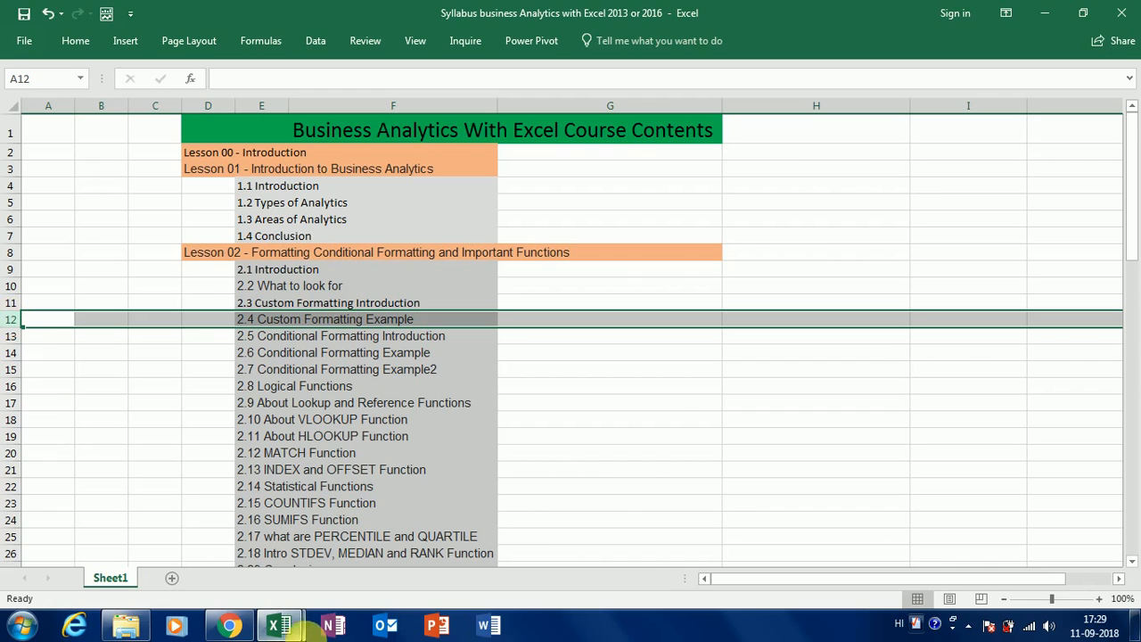
Switch to the SalesReport1 workbook and apply the custom number format "Rs. #,##0;Rs. -#,##0" to the Qtr 3 column.
click(285, 629)
click(347, 527)
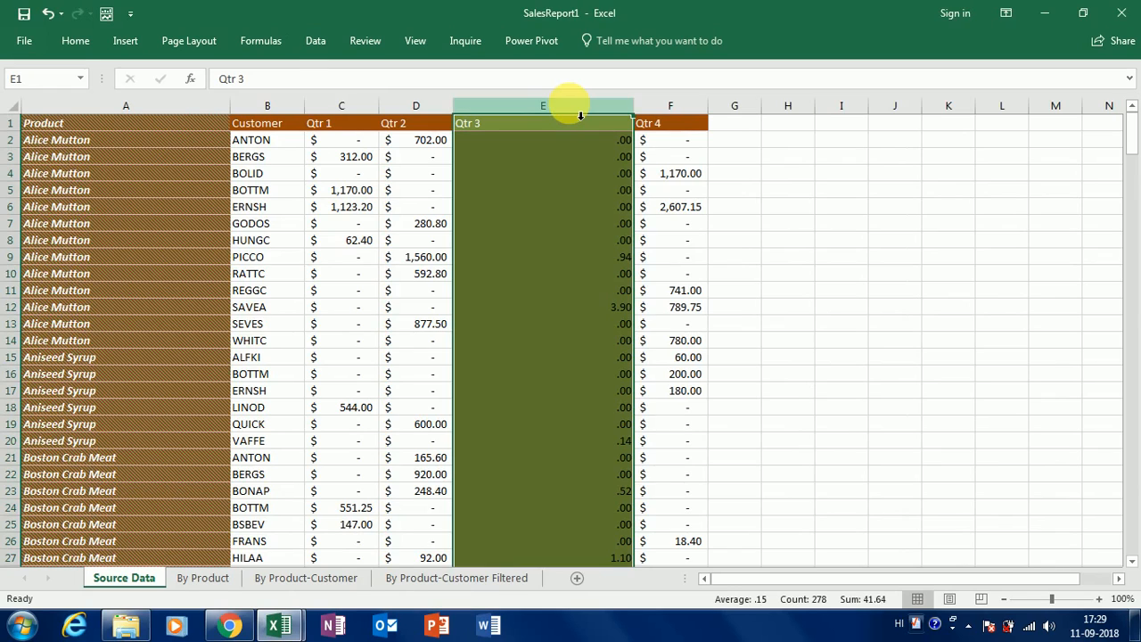
click(77, 41)
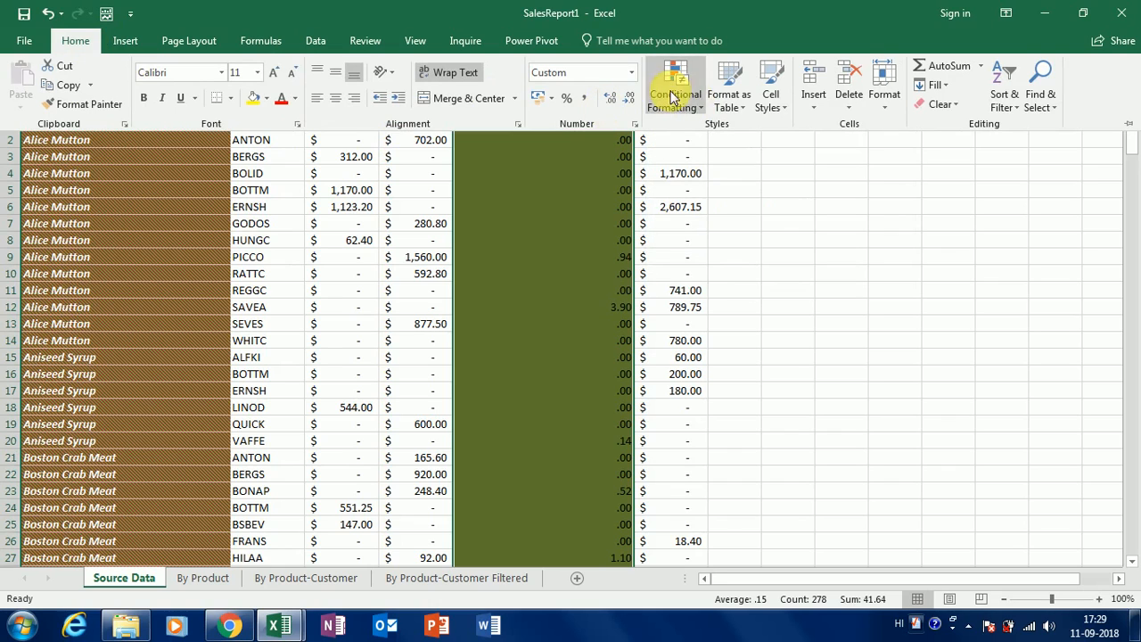
click(634, 123)
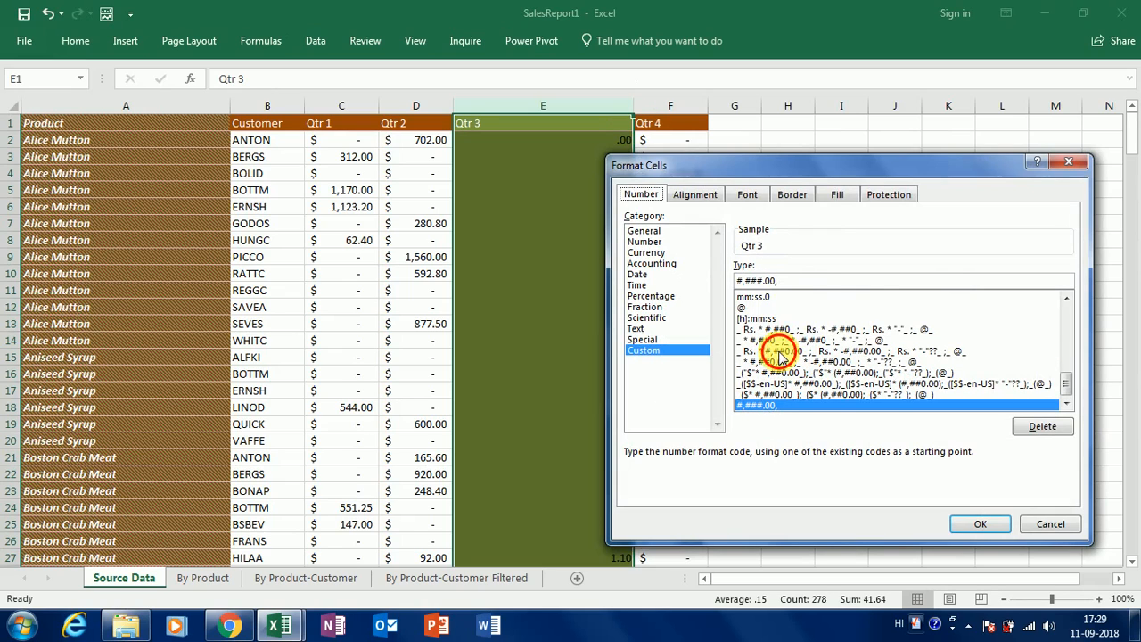
click(779, 352)
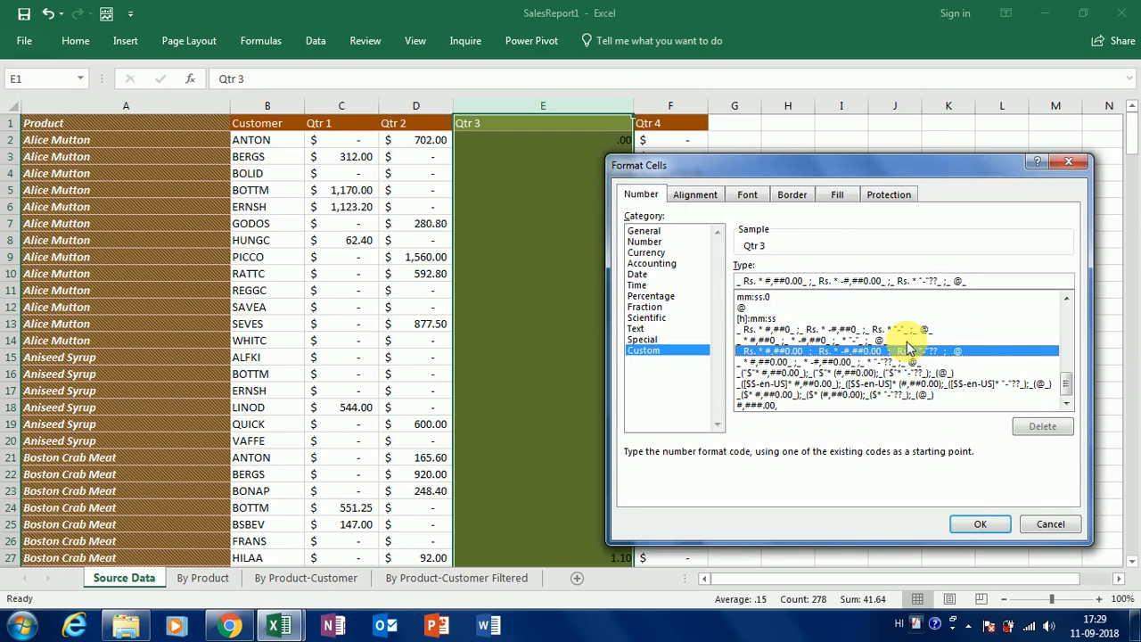
click(818, 330)
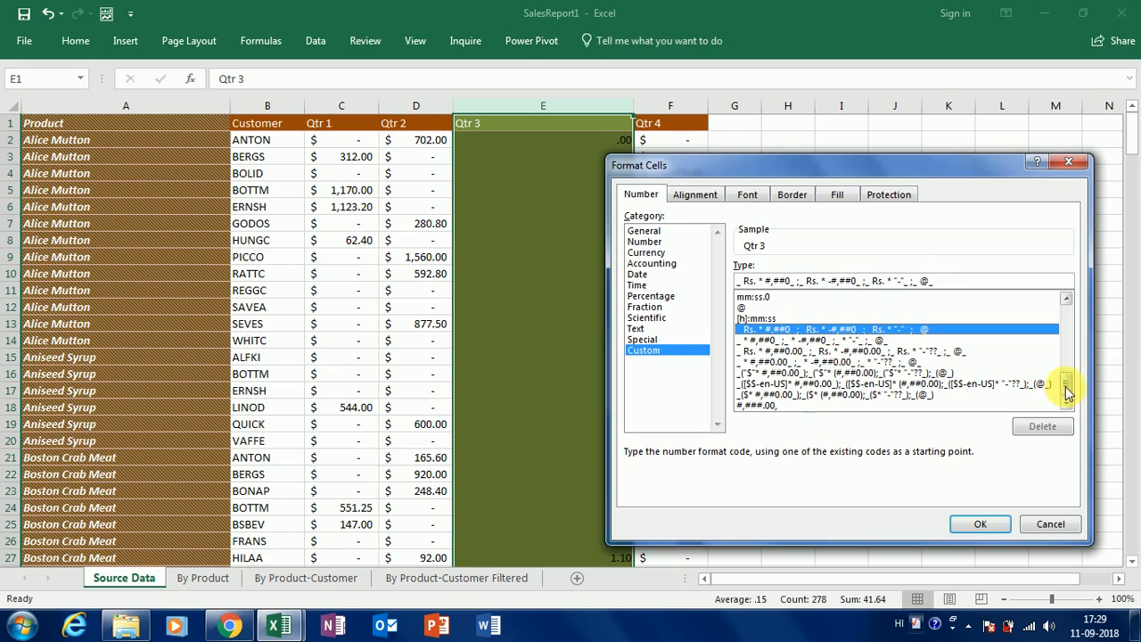
drag(1066, 386, 1065, 326)
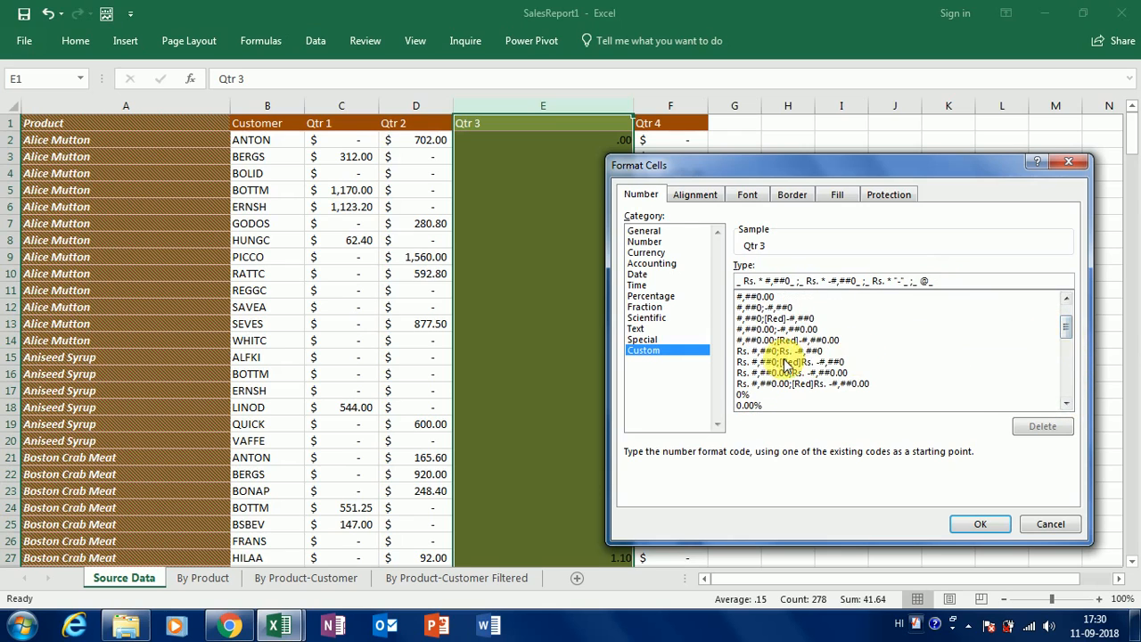
click(760, 351)
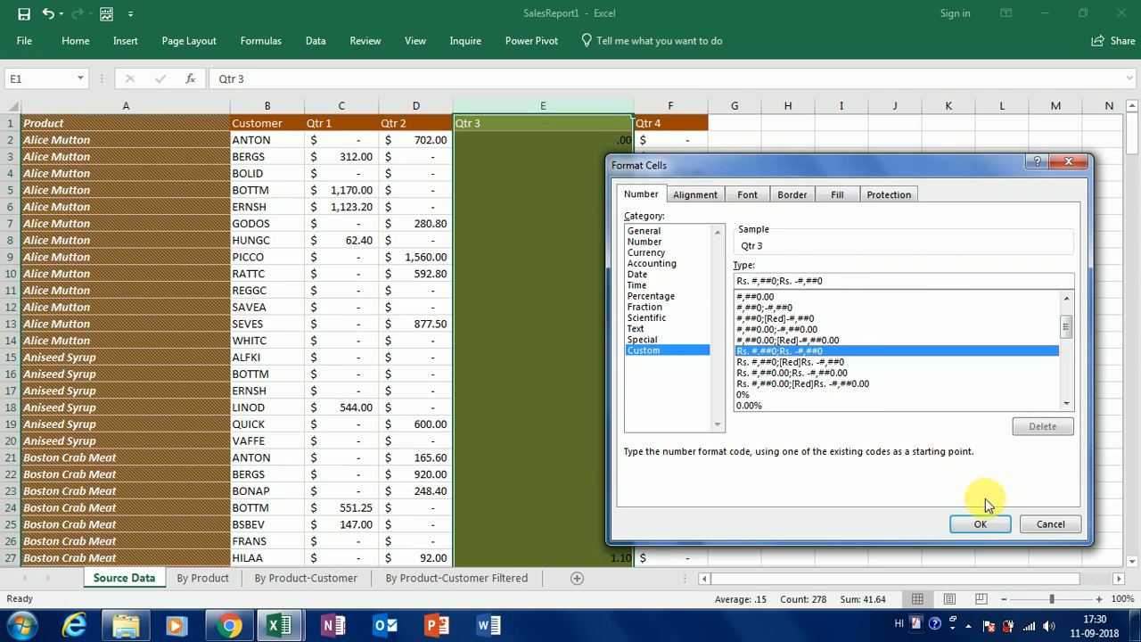
click(978, 524)
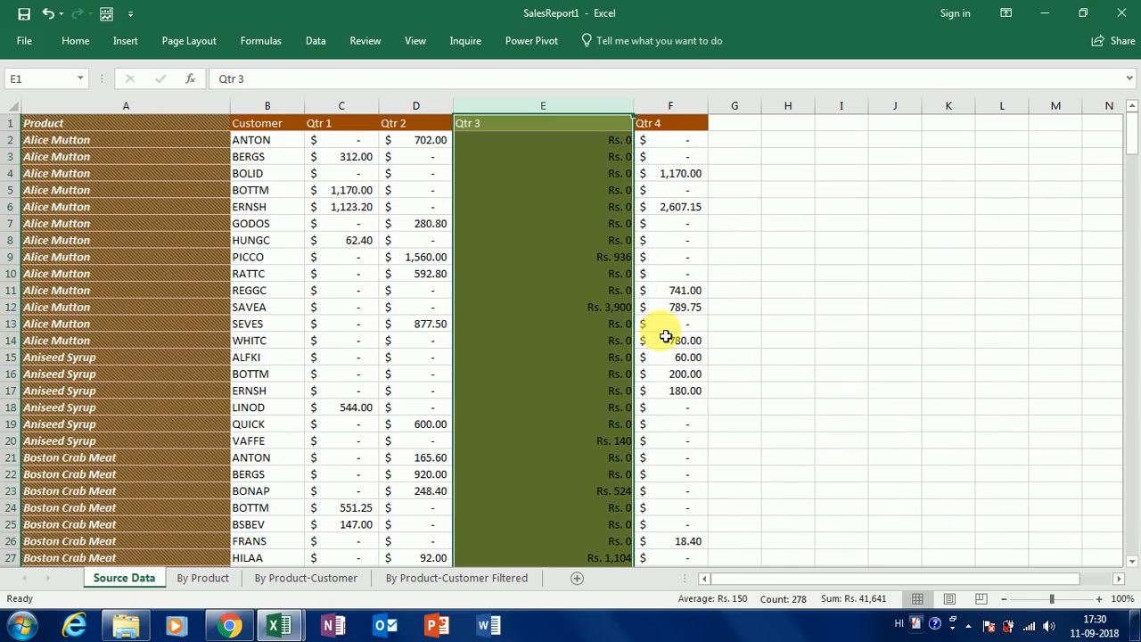
Widen the Qtr 3 column and set its currency format to 3 decimal places.
drag(634, 109, 709, 109)
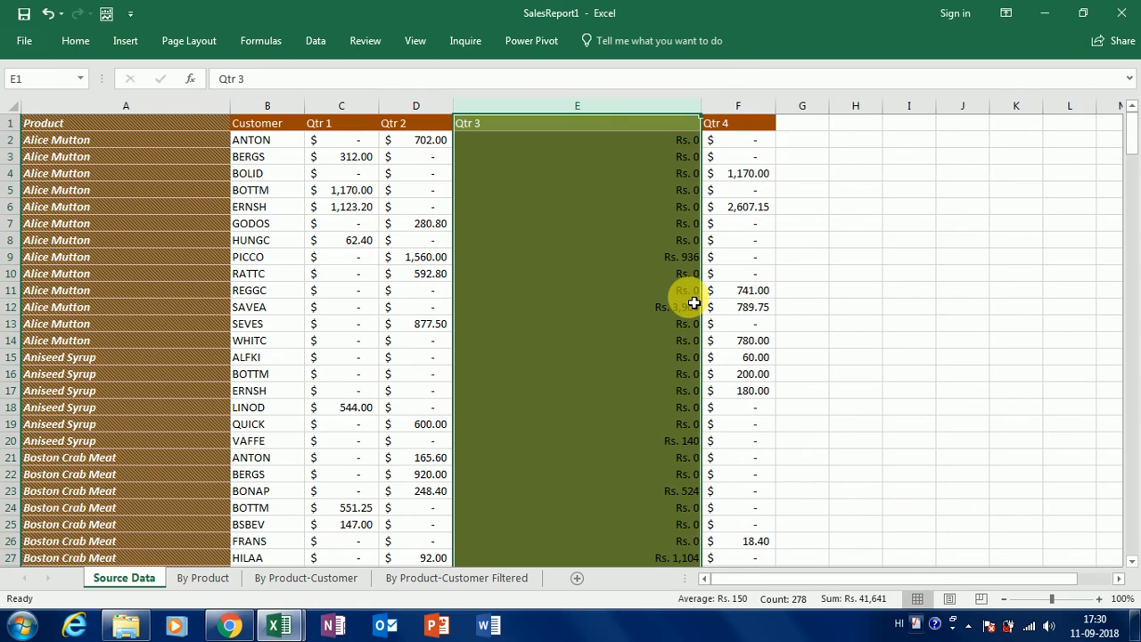
click(76, 42)
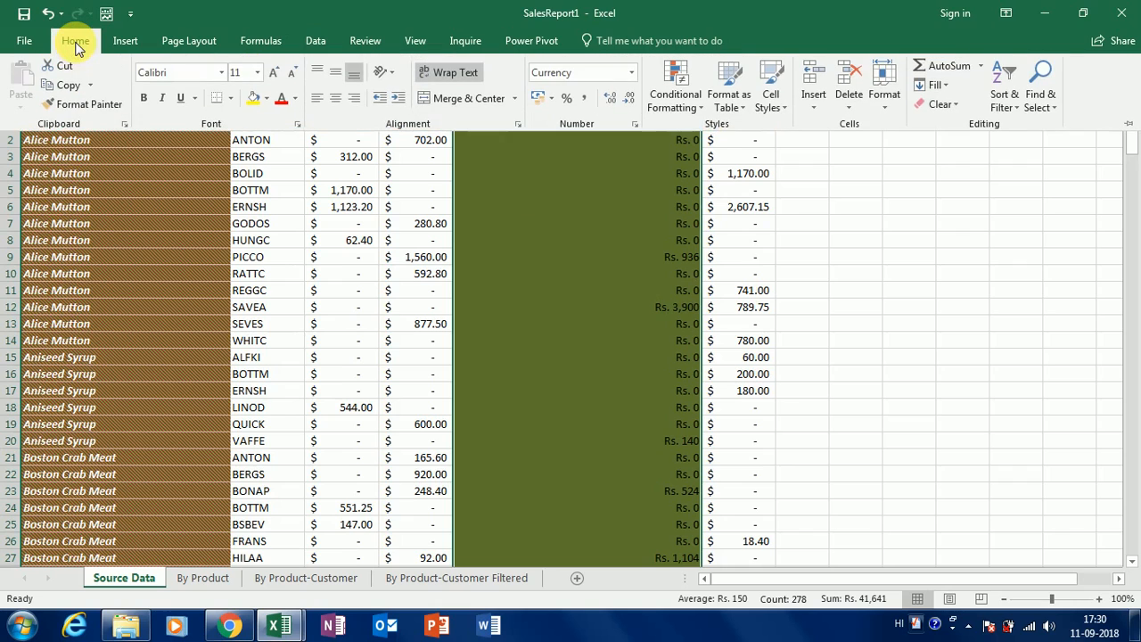
click(635, 125)
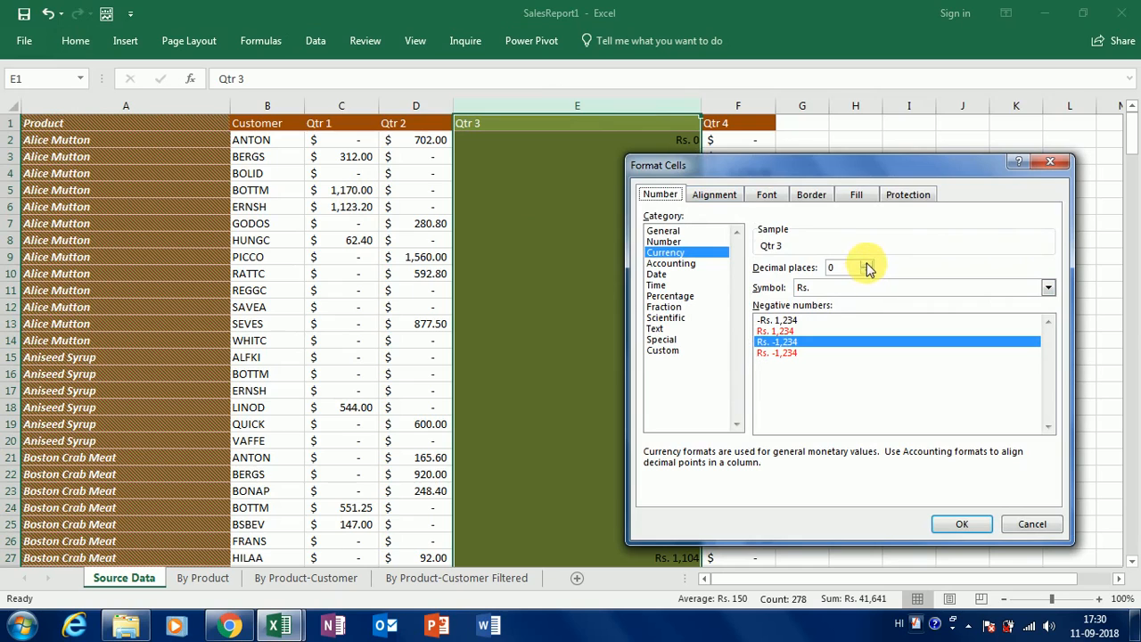
click(868, 265)
click(868, 265)
click(868, 265)
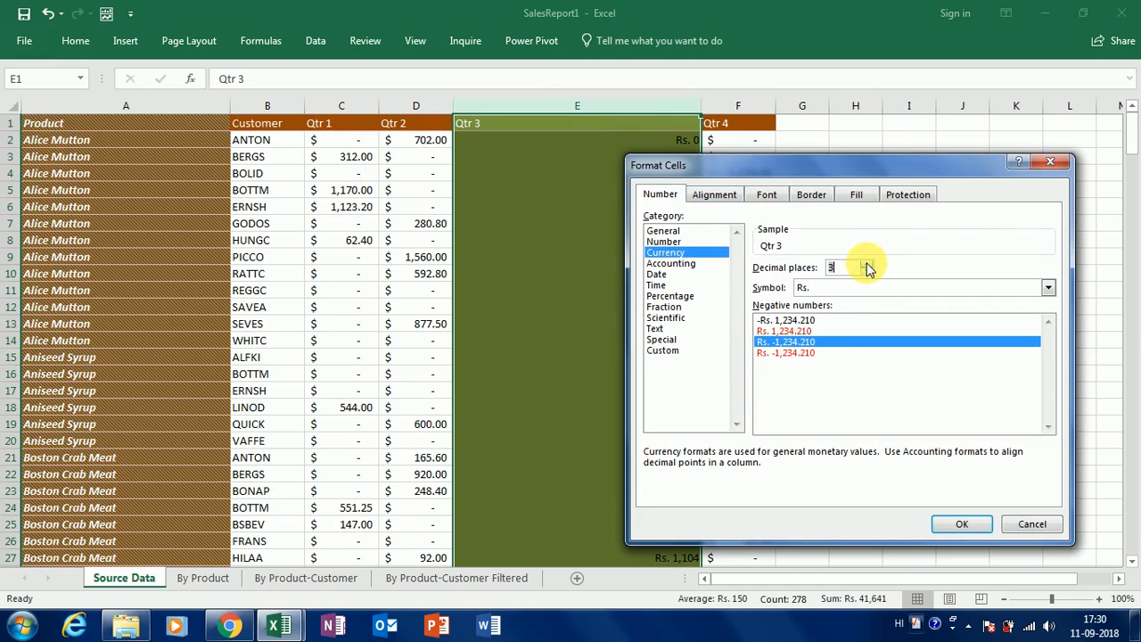
click(972, 526)
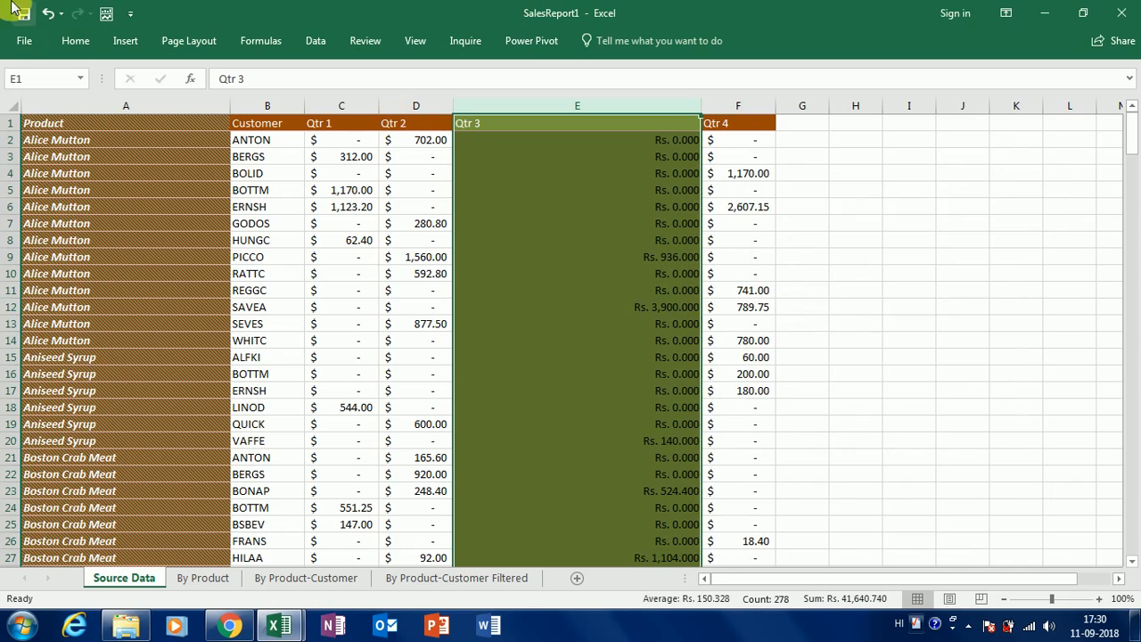
Replace the Qtr 3 column's number format with the custom code "$ #,###.000".
click(75, 41)
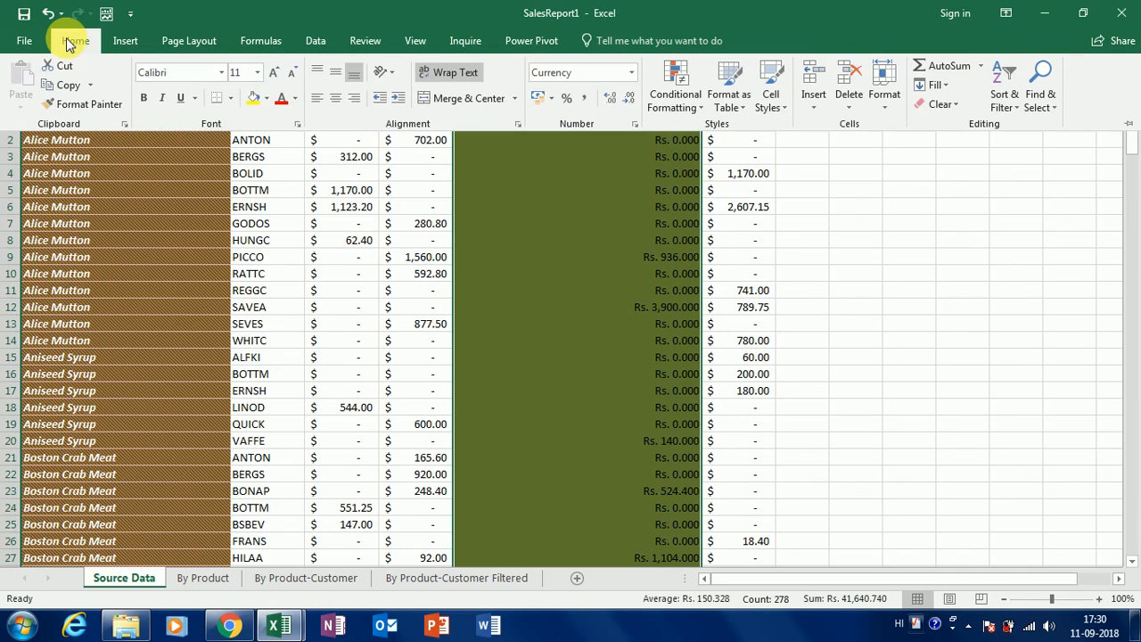
click(636, 126)
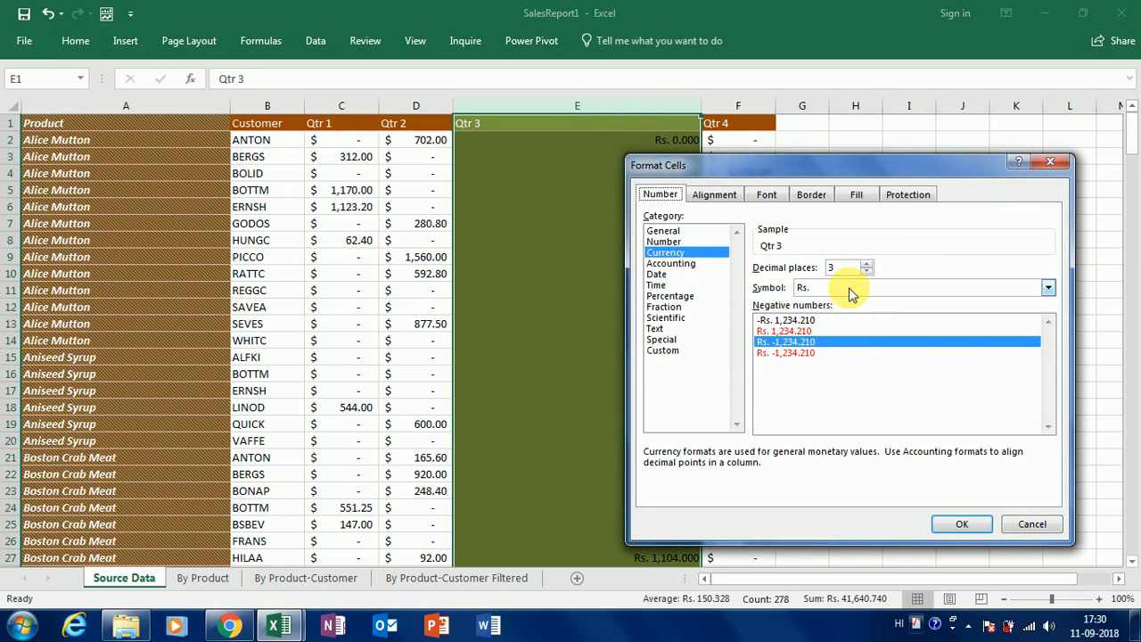
click(676, 353)
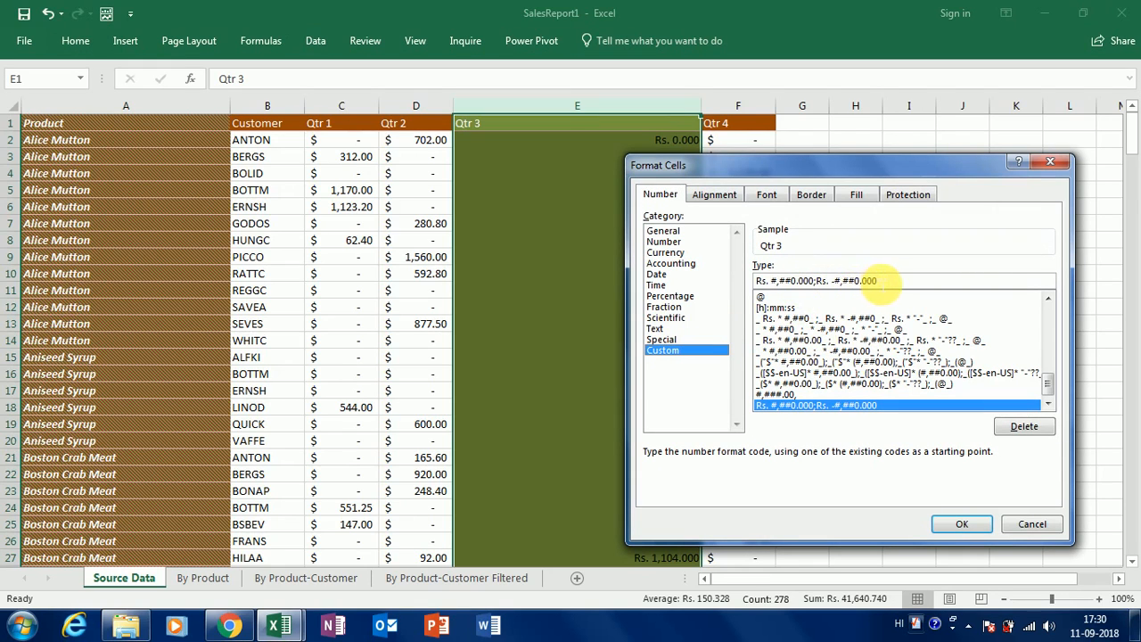
drag(891, 281, 738, 283)
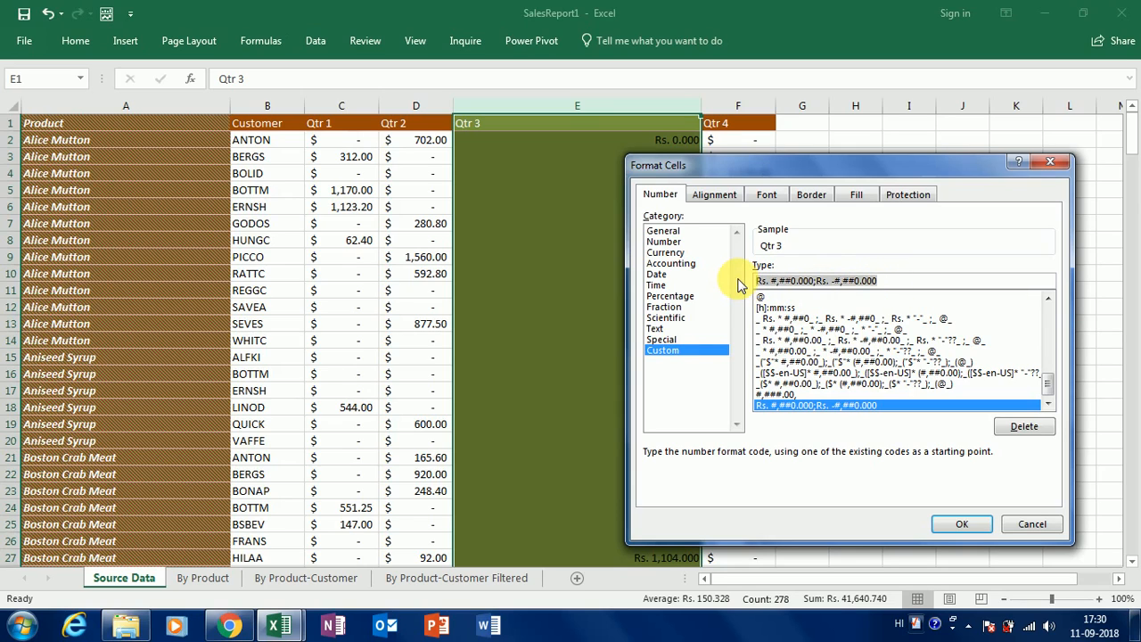
key(Delete)
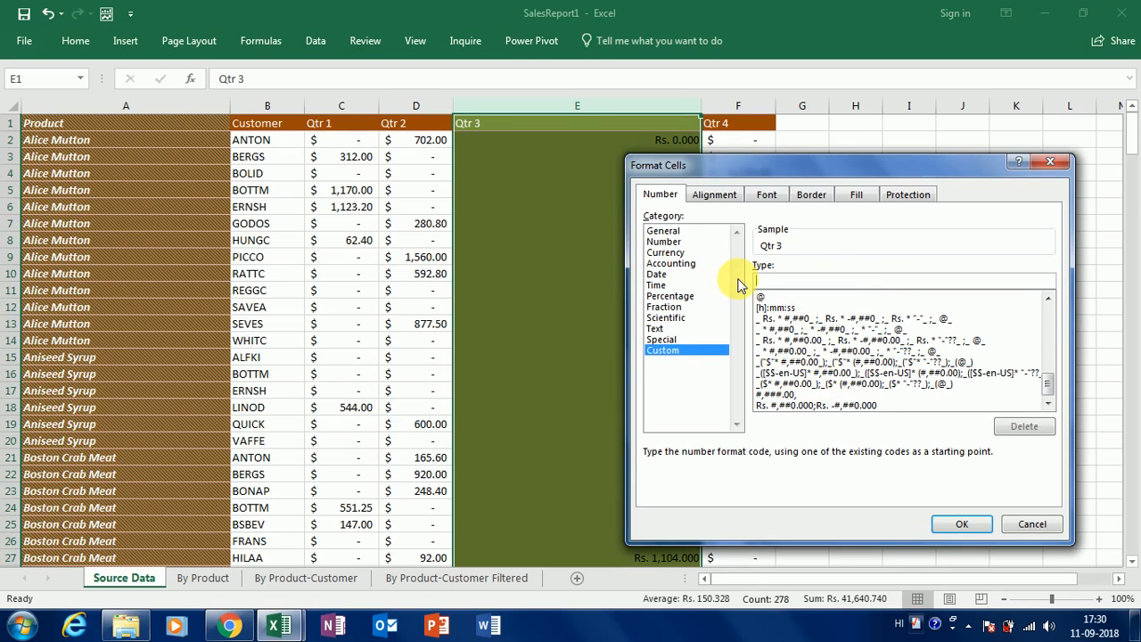
text($ #,###,)
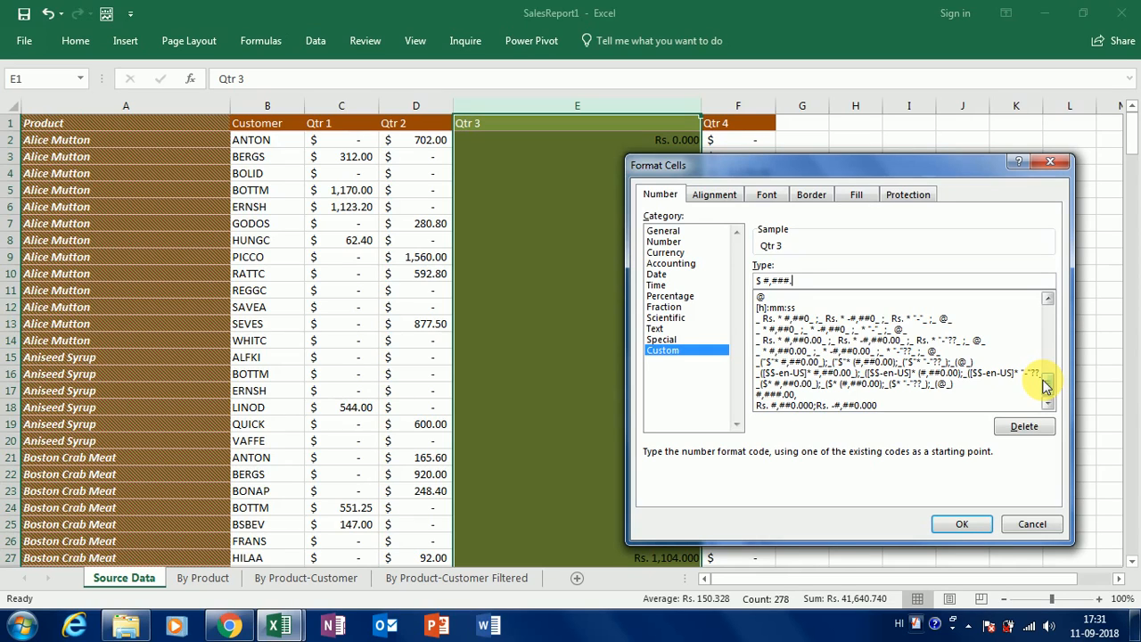
text(000)
click(952, 515)
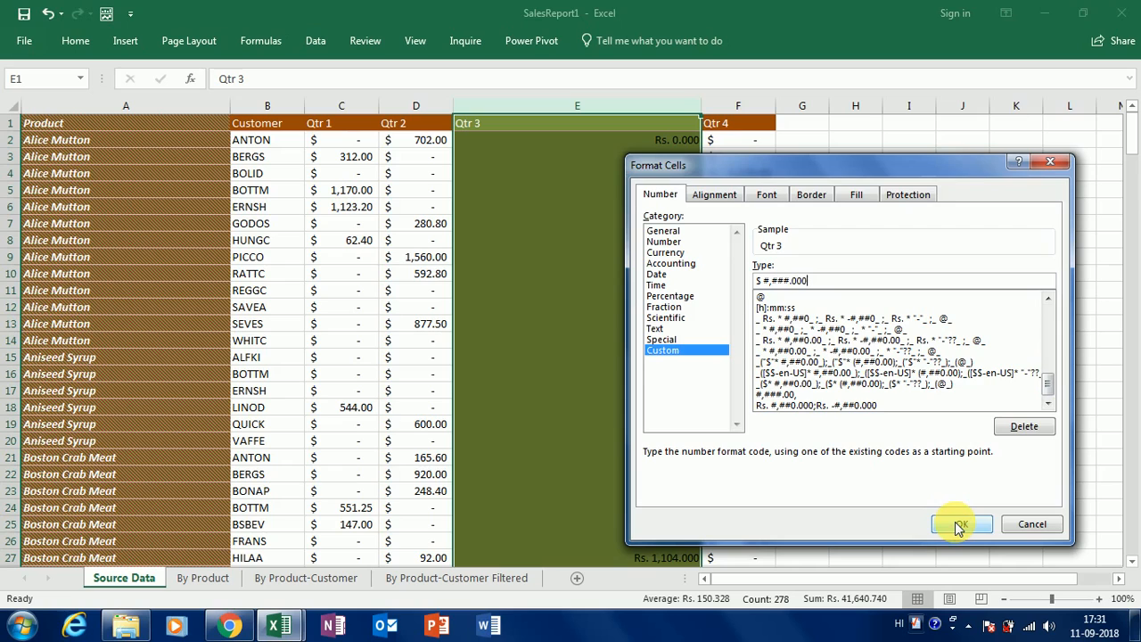
click(960, 523)
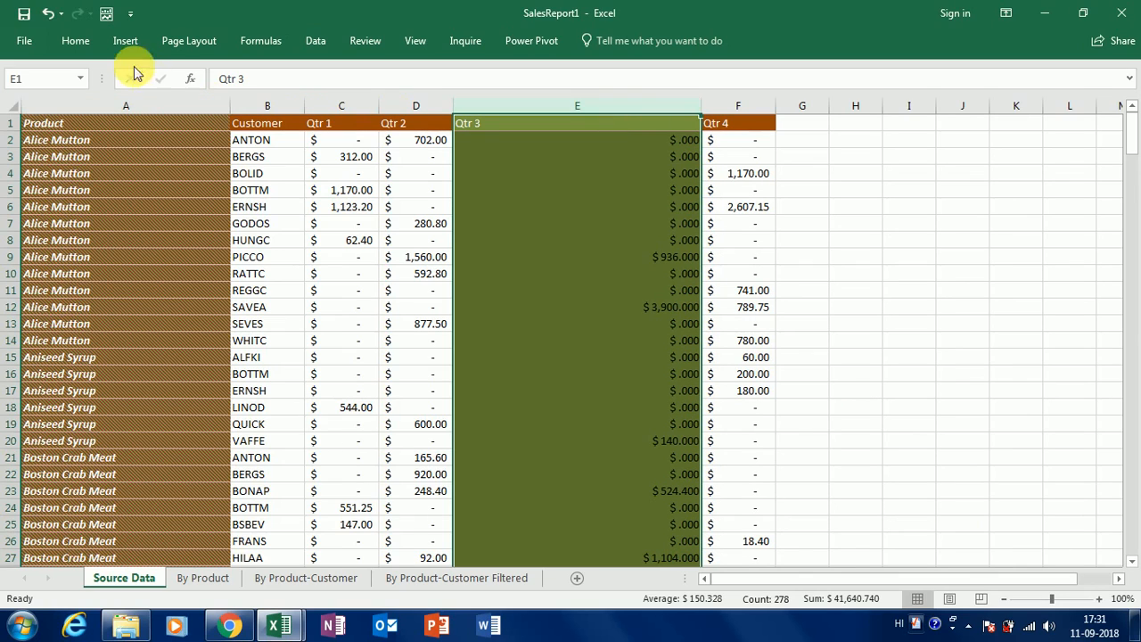
Apply the existing custom format "#,##0;-#,##0" to the Qtr 3 column and narrow the column.
click(76, 42)
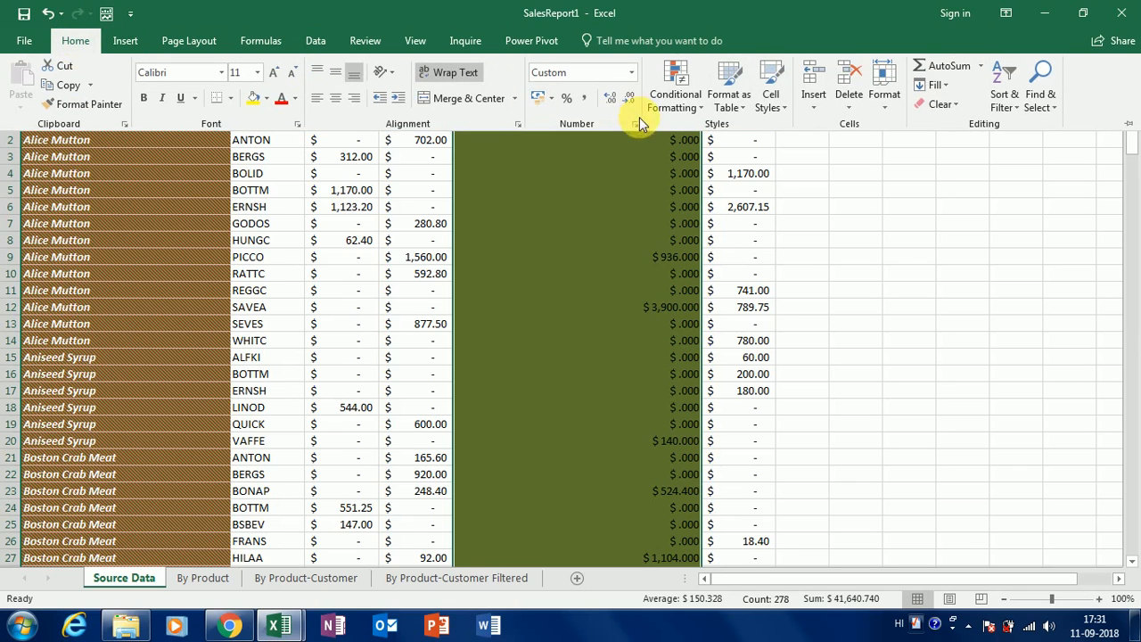
click(639, 125)
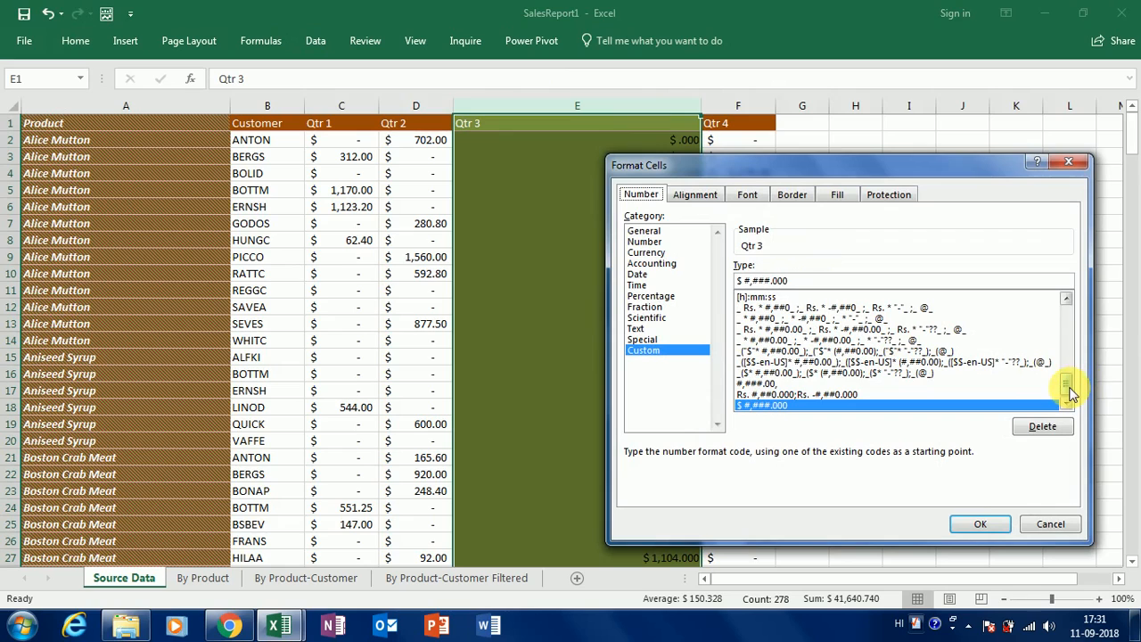
drag(1069, 387, 1069, 308)
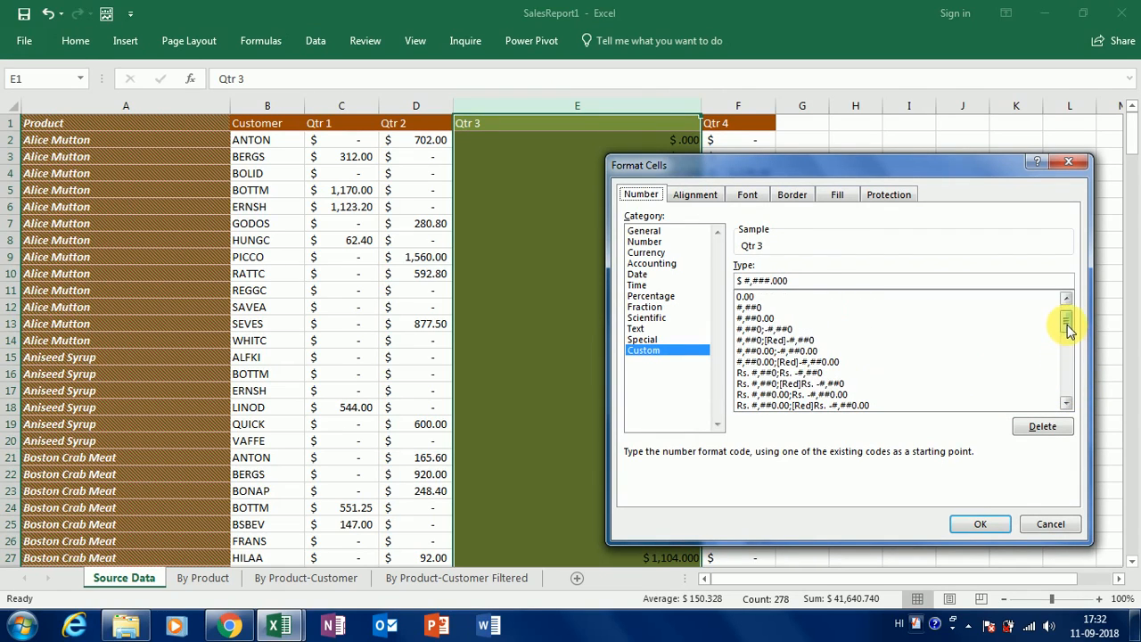
click(748, 329)
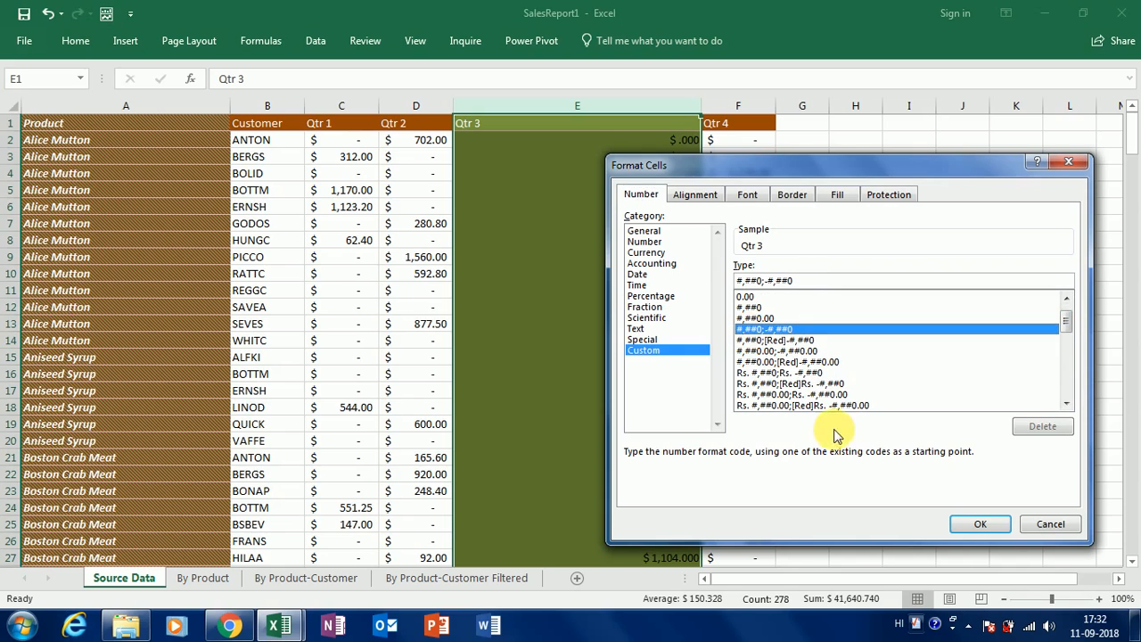
click(970, 526)
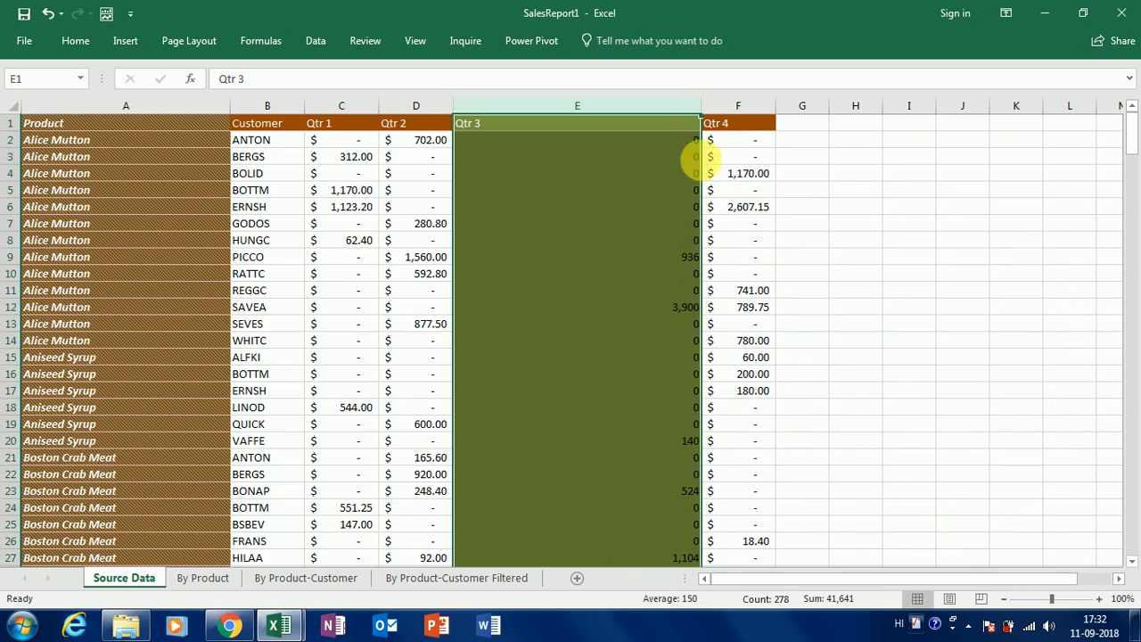
drag(707, 112, 589, 123)
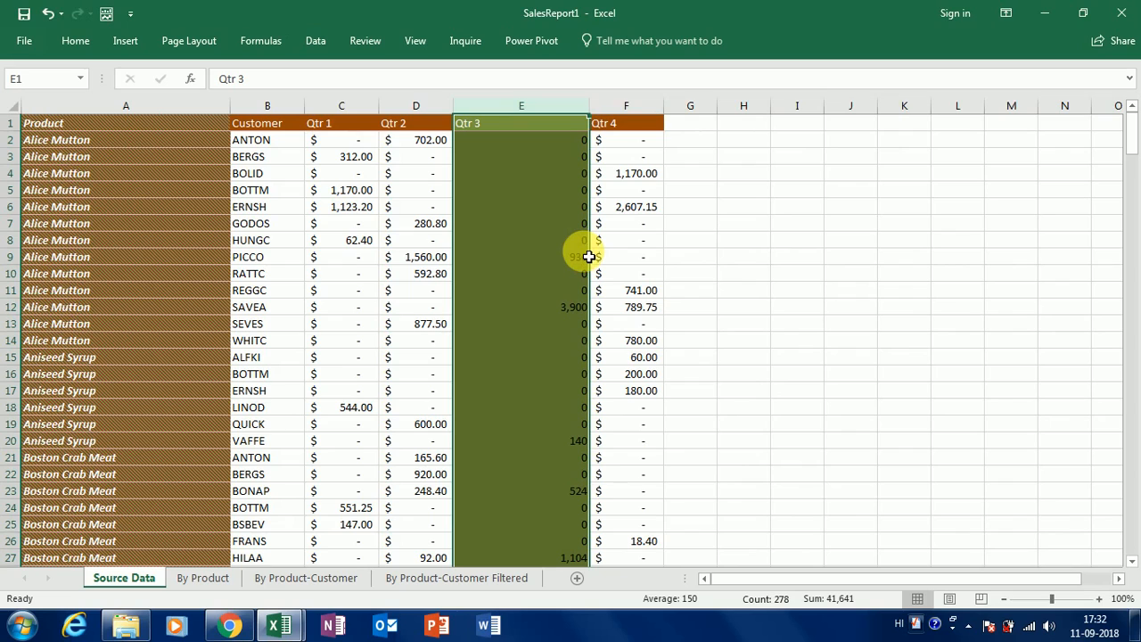
Format the Qtr 3 column with four decimals by extending the custom code "#,##0.00" to "#,##0.0000".
click(76, 39)
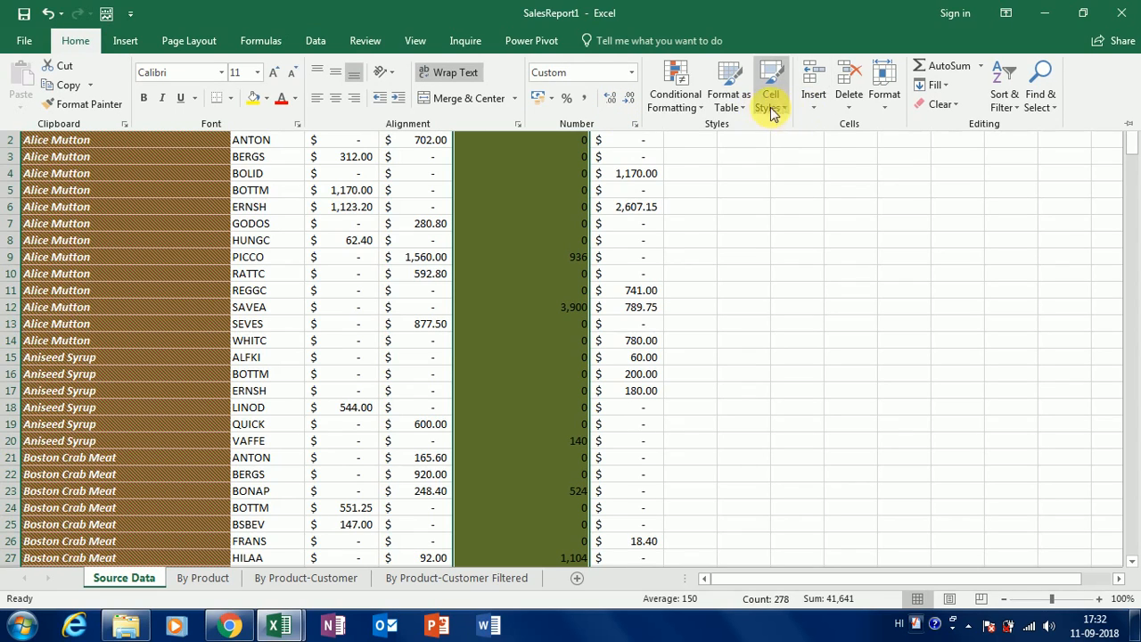
click(634, 126)
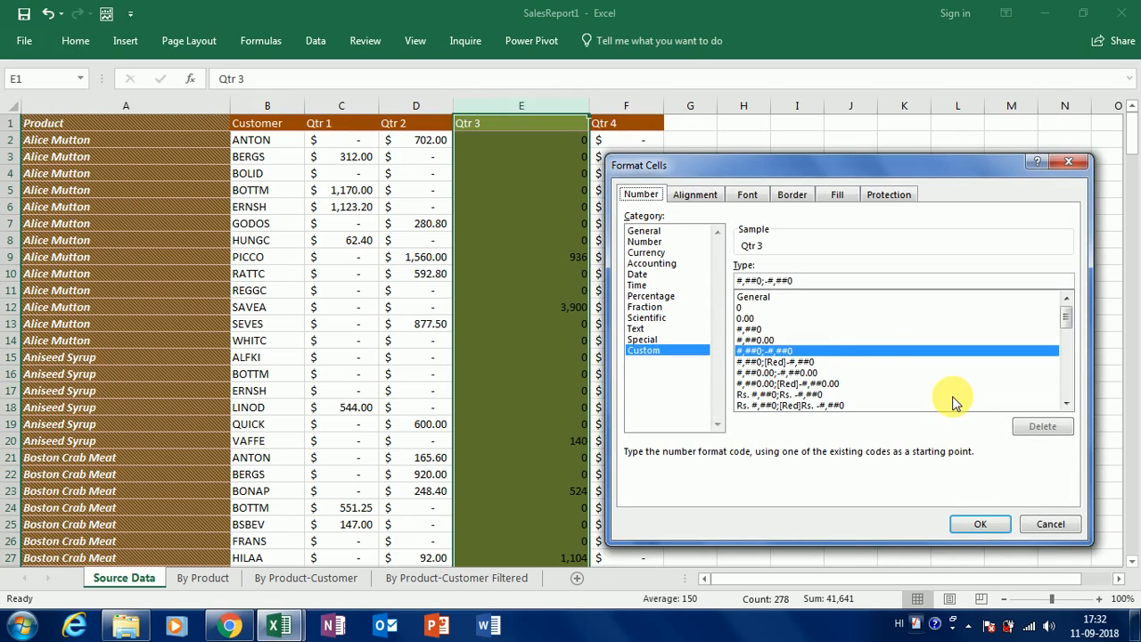
click(752, 340)
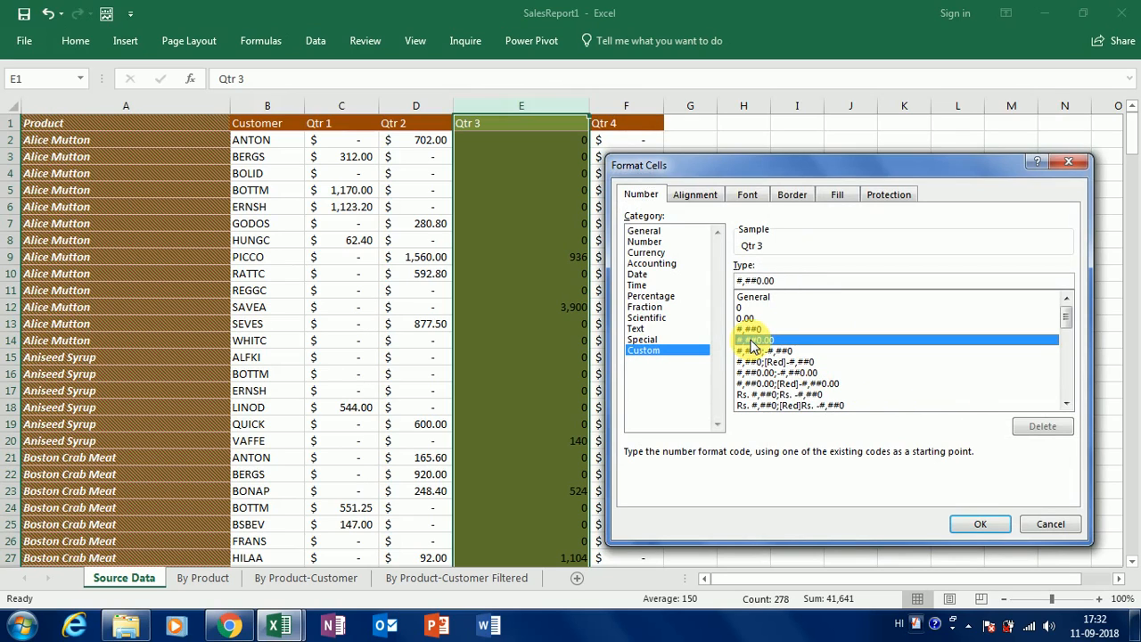
click(775, 280)
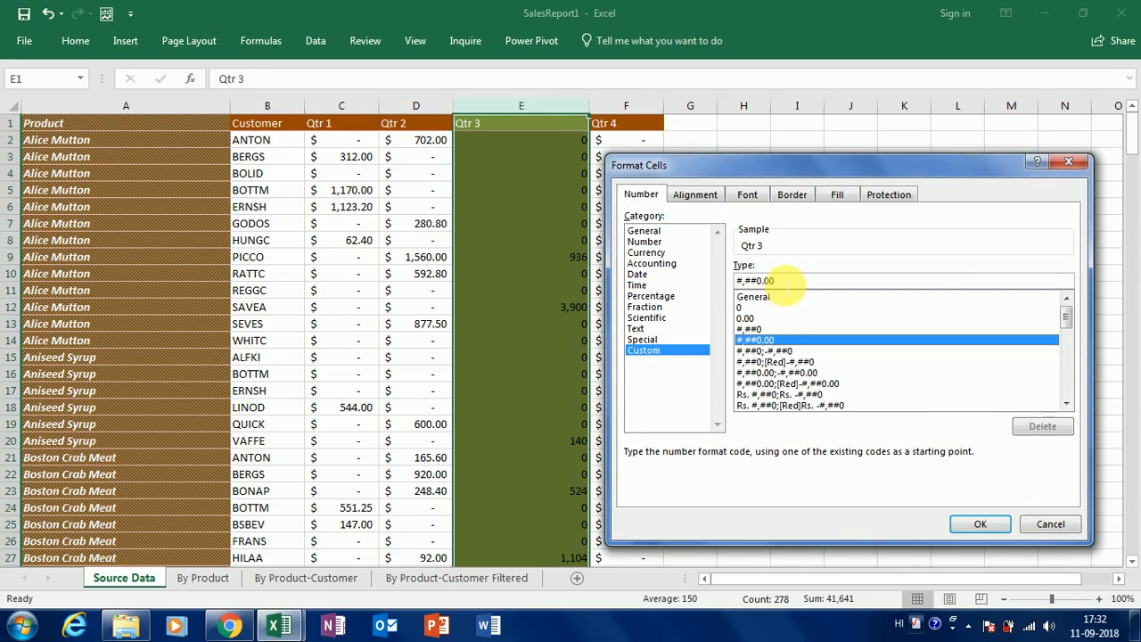
text(0)
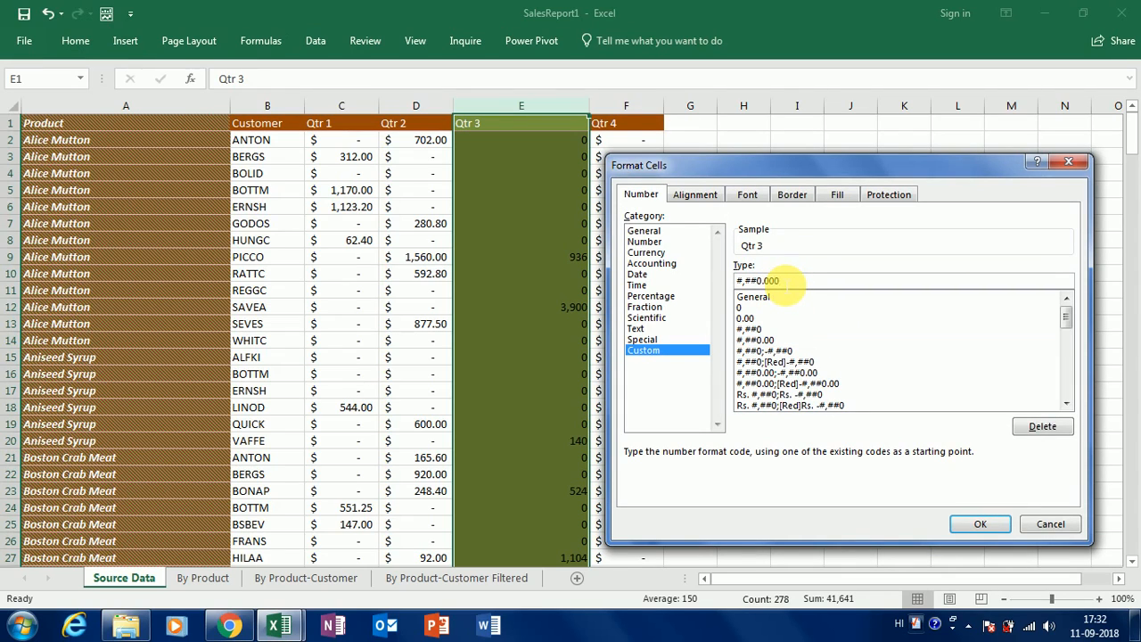
text(0)
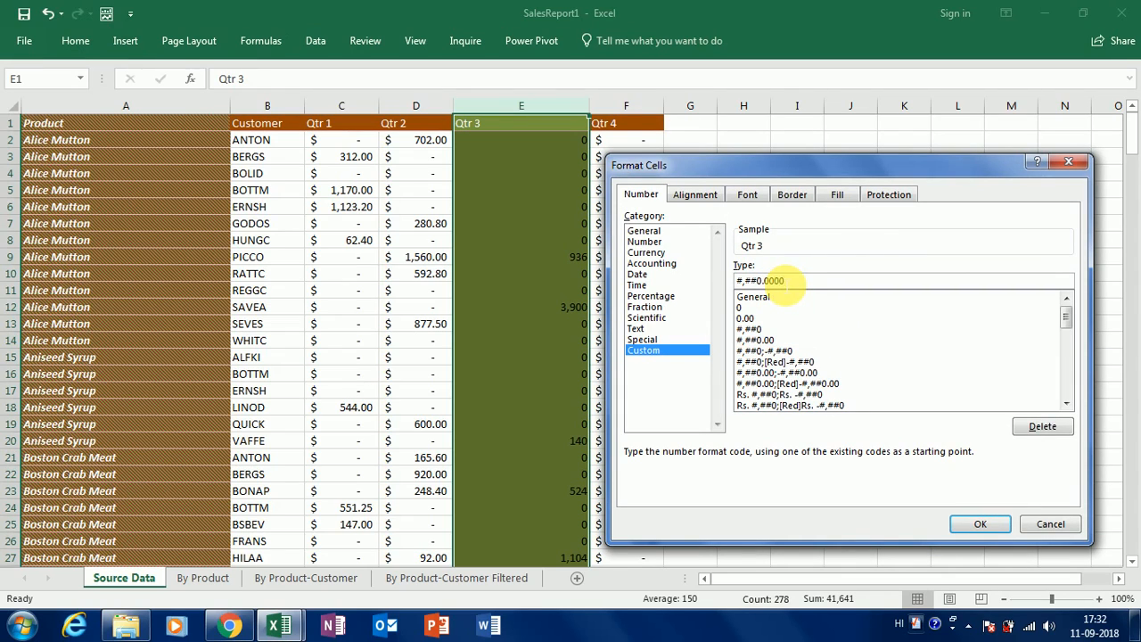
click(989, 524)
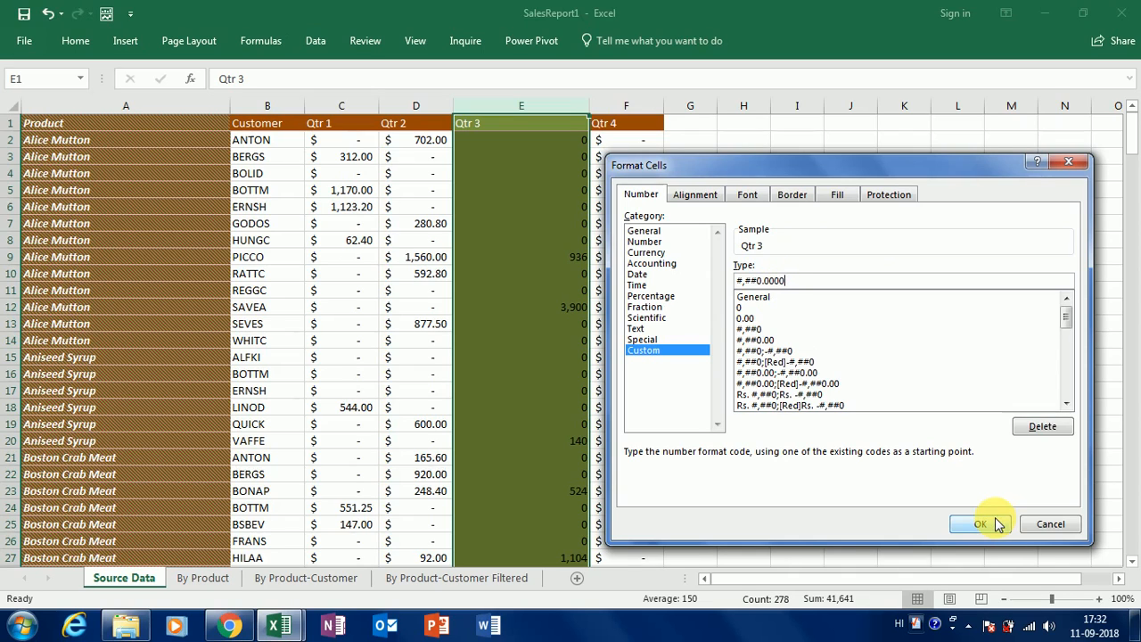
drag(1066, 331, 1064, 307)
click(979, 526)
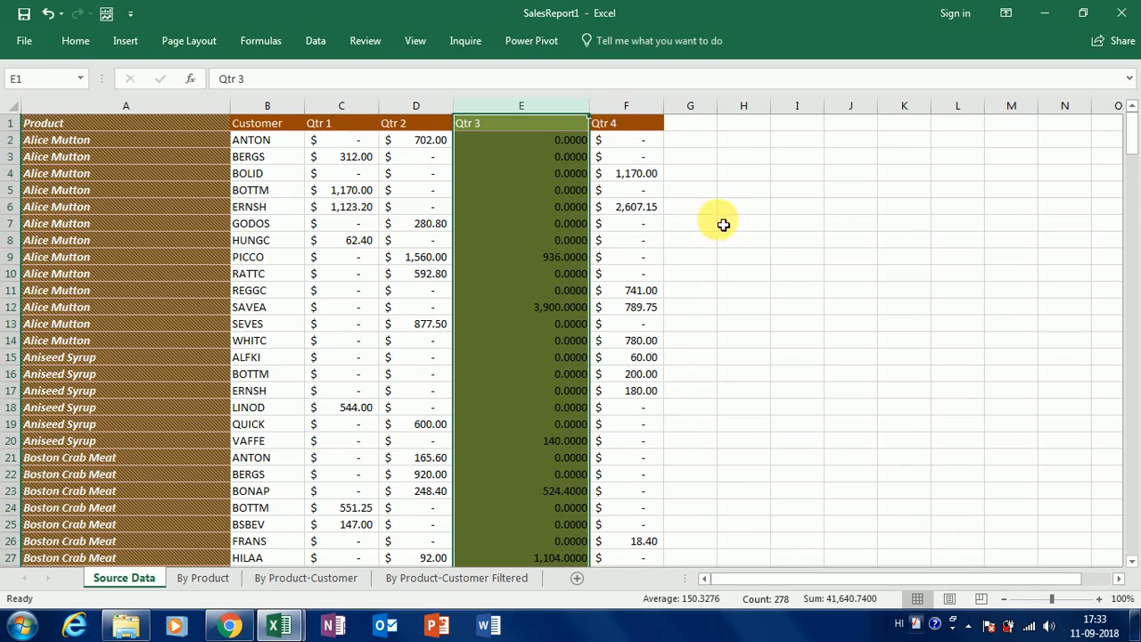
click(1123, 14)
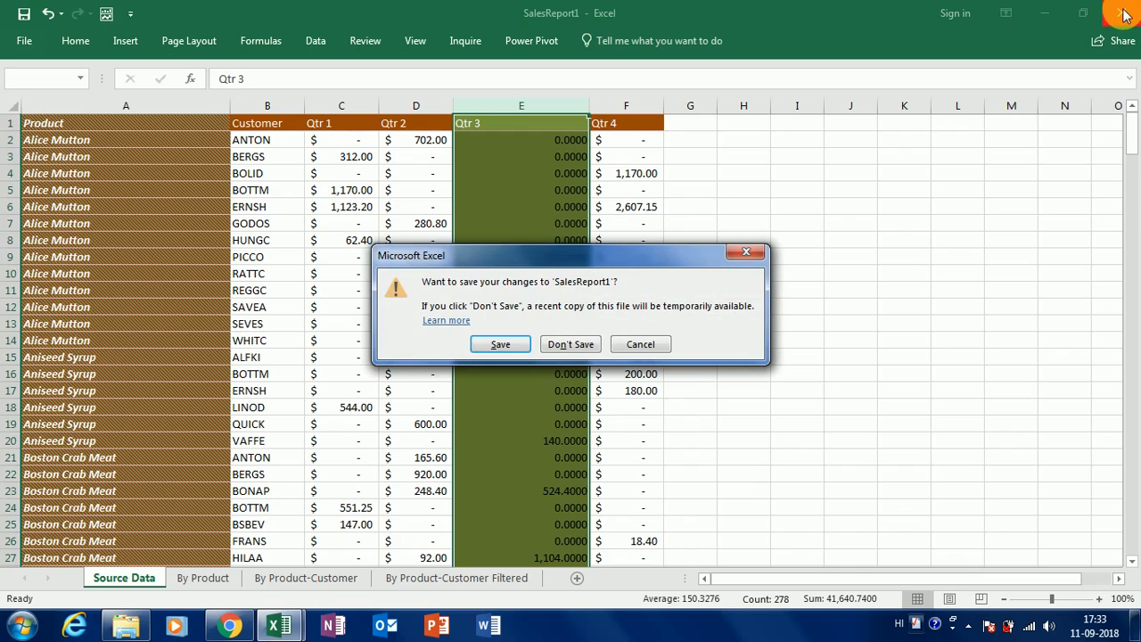
click(646, 344)
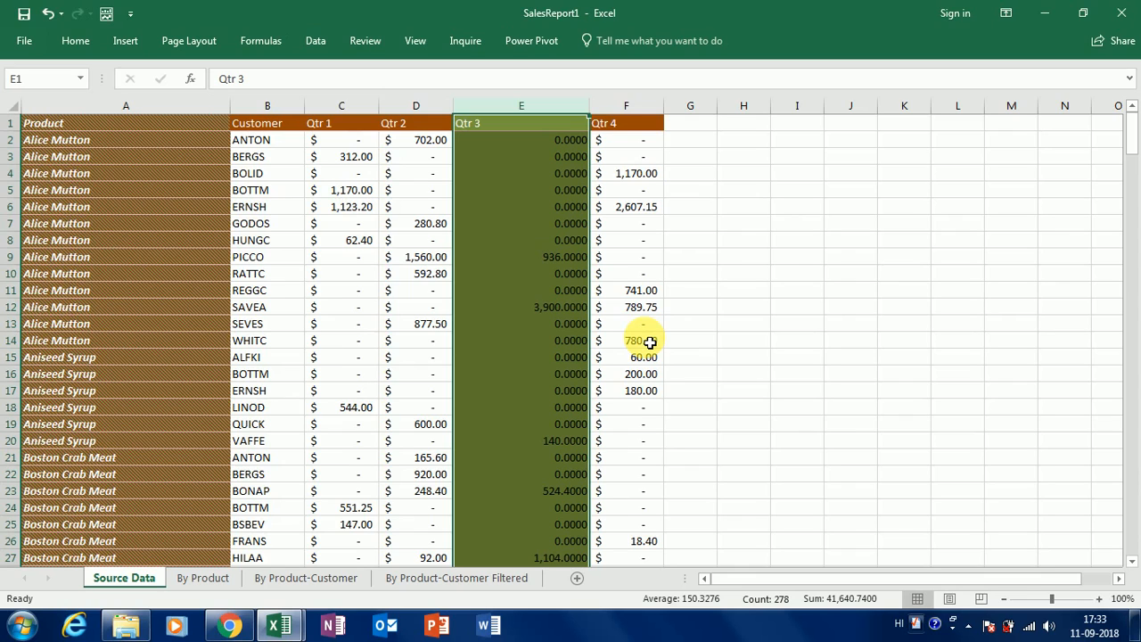
key(alt)
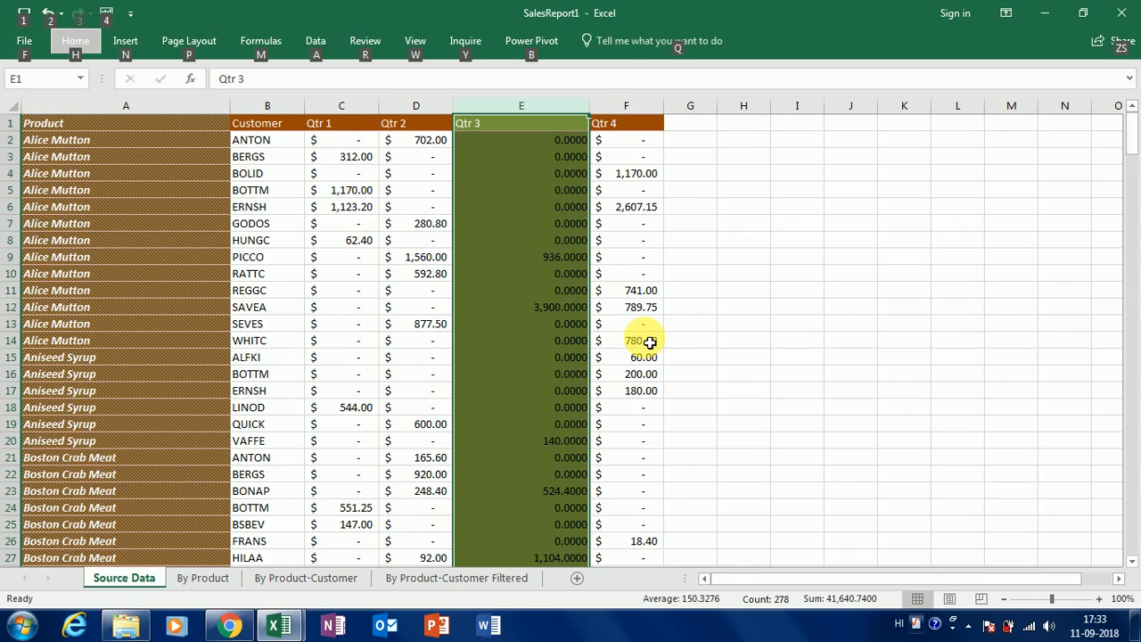